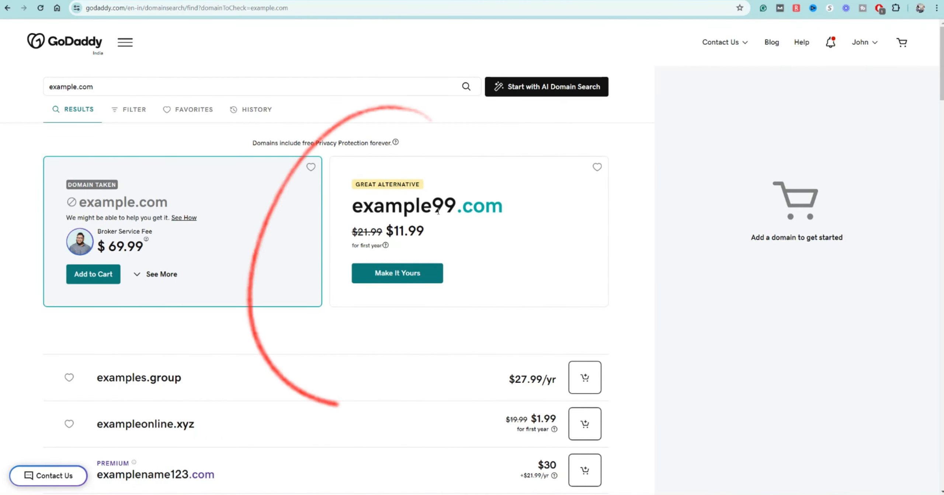
Step: Choose the suggested alternative domain example99.com for purchase
click(420, 276)
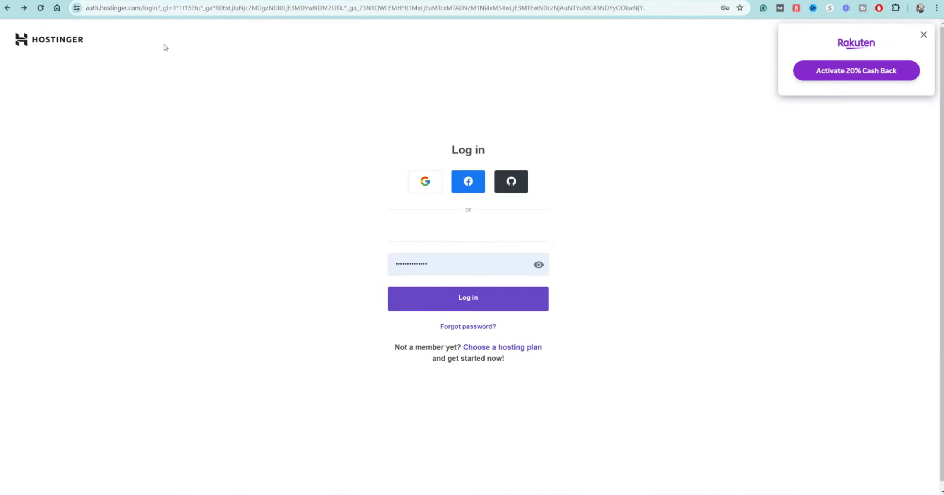
Step: Log in to Hostinger with the saved credentials and start creating a new website, skipping the website-type survey
click(476, 299)
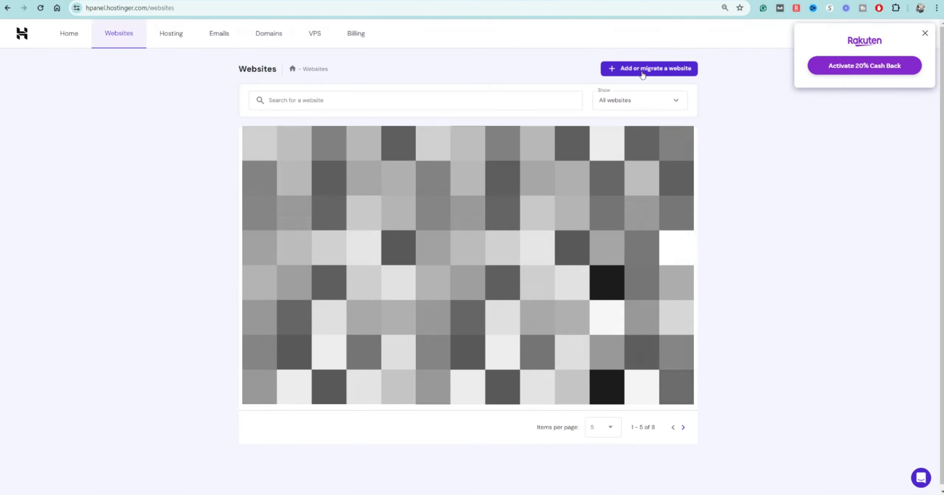
click(643, 71)
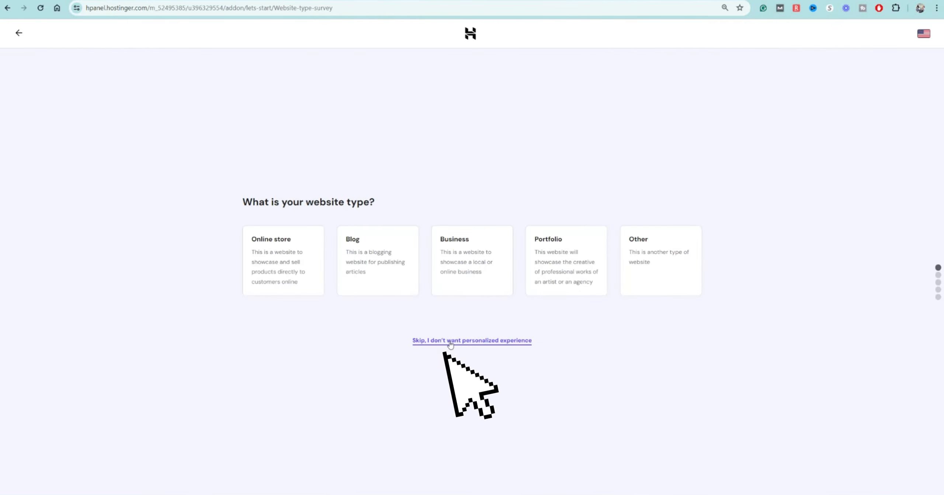
click(450, 341)
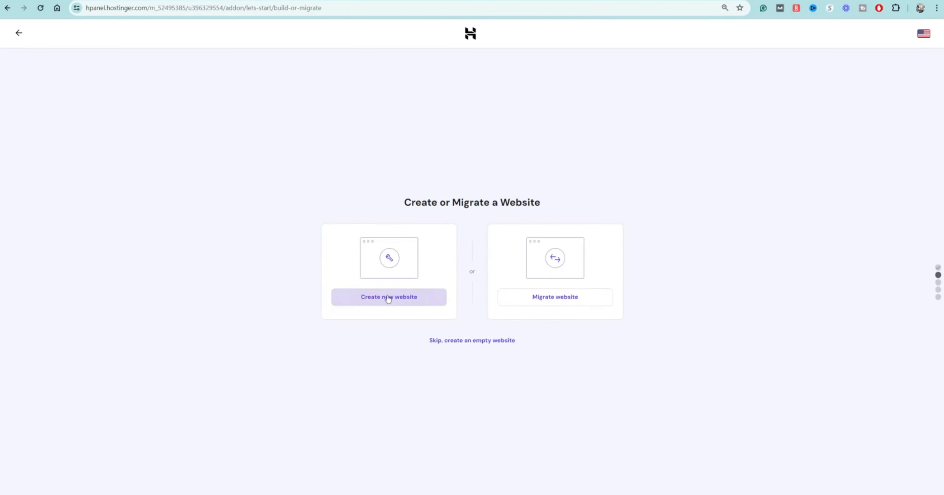
click(388, 299)
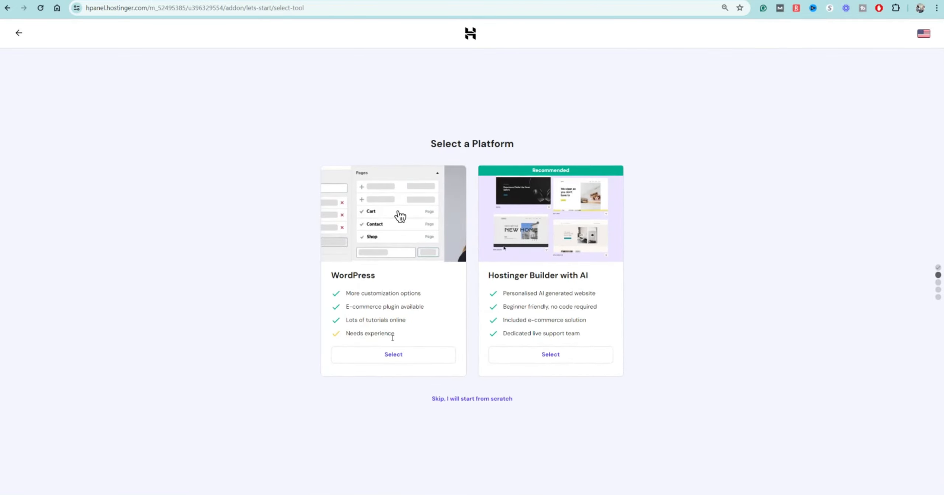
Step: Choose WordPress as the platform and submit the administrator login details with an administrator password
click(386, 360)
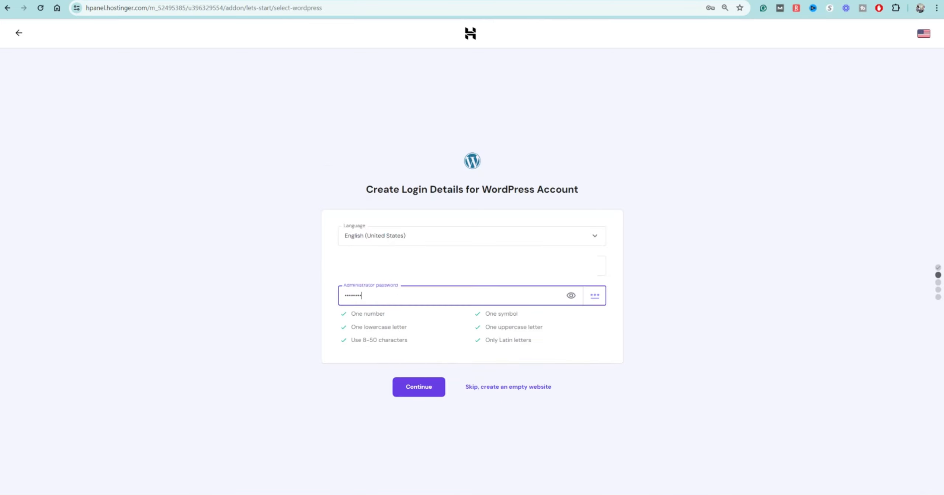
click(422, 396)
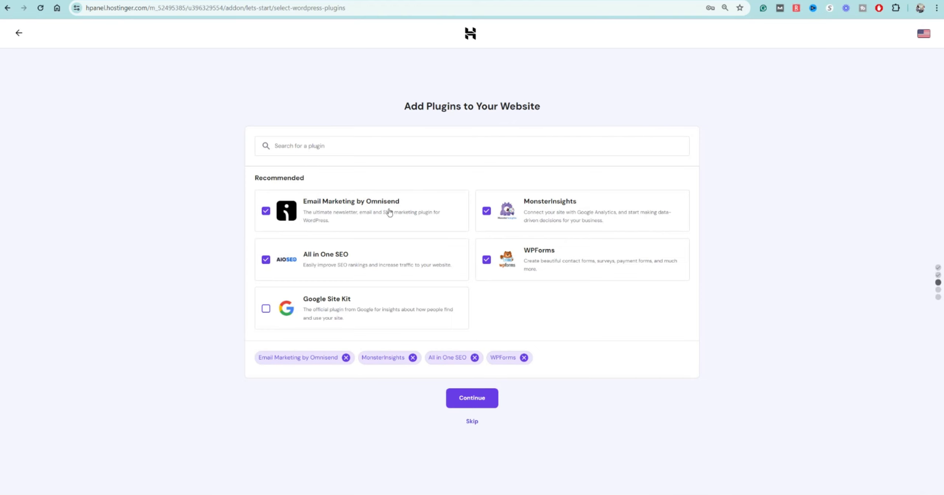
Step: Deselect the Email Marketing by Omnisend and All in One SEO plugins and skip the theme selection
click(271, 215)
click(267, 260)
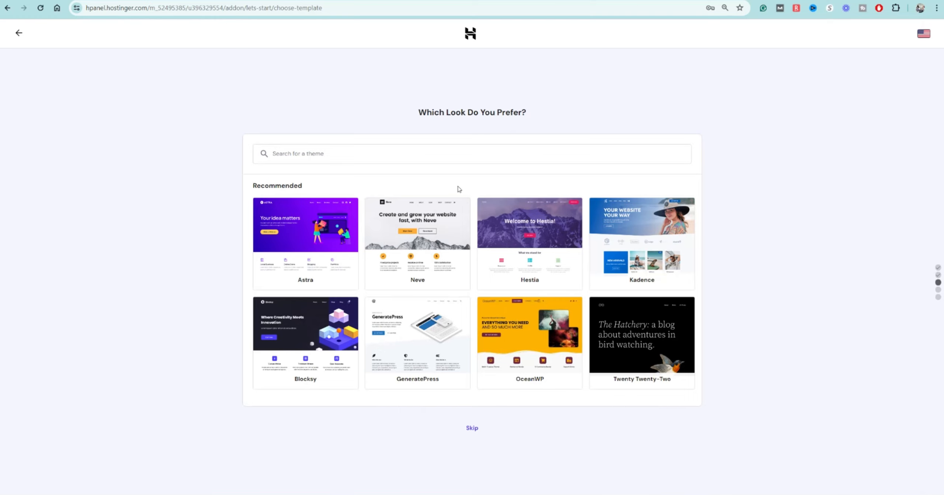
click(467, 437)
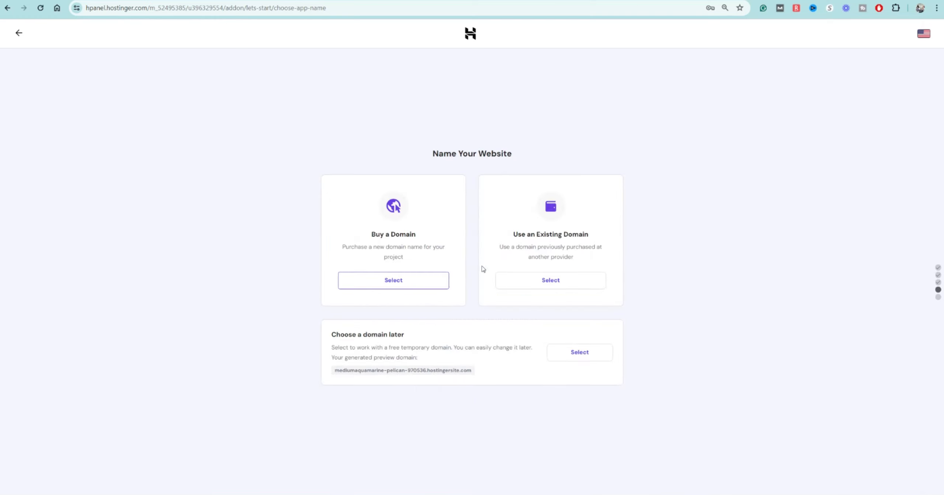
Step: Name the website with the existing domain peposcheduler.com
click(535, 281)
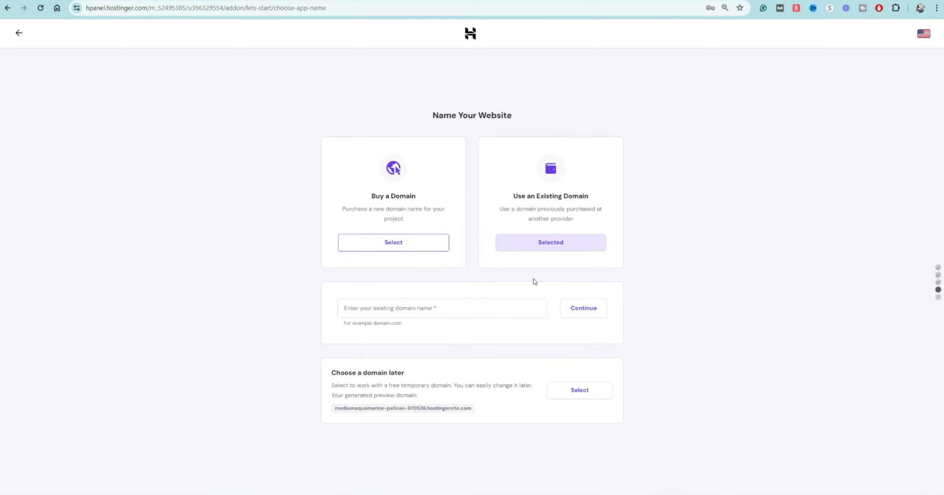
click(466, 311)
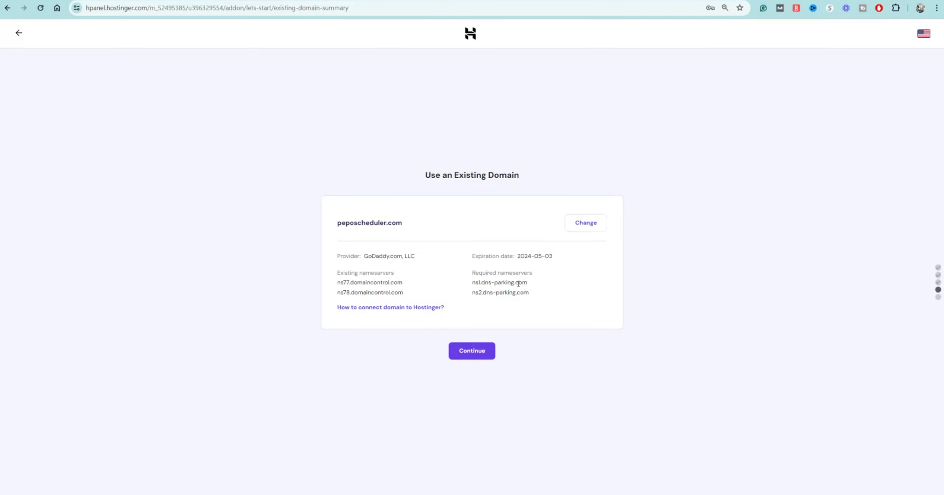
Step: Copy the required nameserver ns1.dns-parking.com and switch to GoDaddy to open the Nameservers settings of peposcheduler.com
drag(526, 284, 472, 283)
key(ctrl+c)
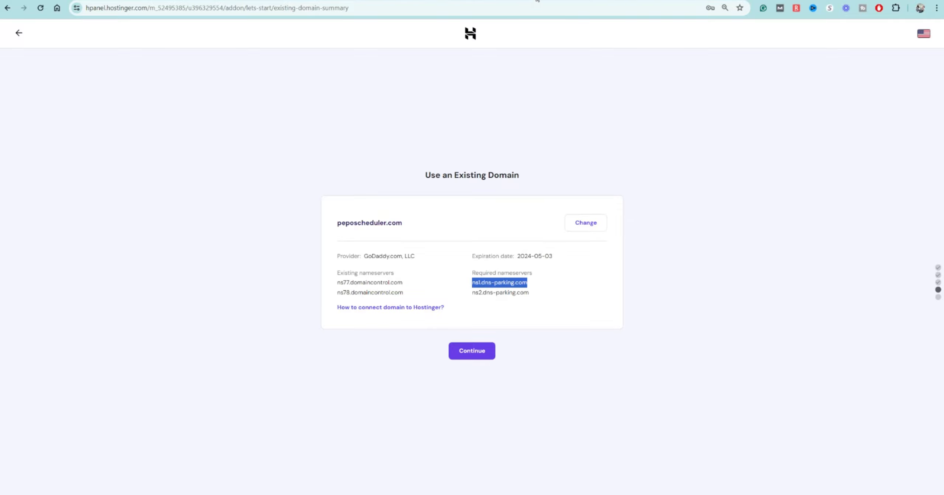
click(711, 1)
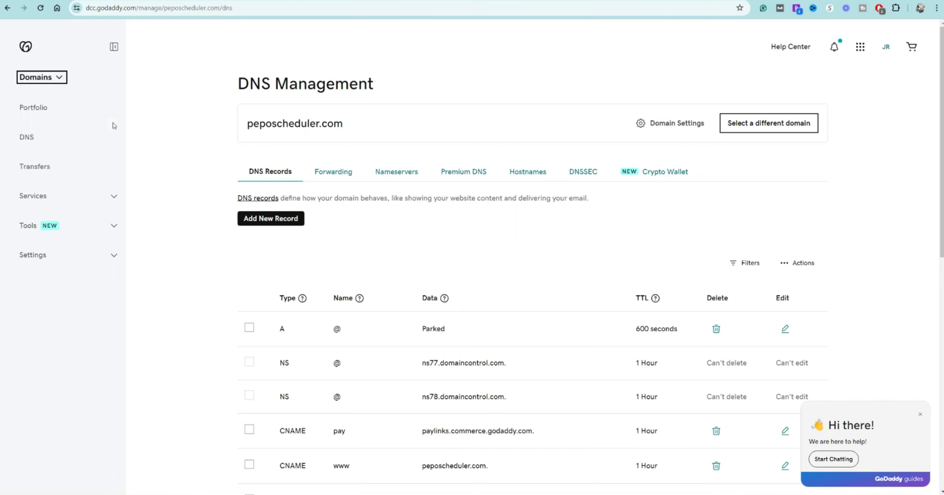
scroll(486, 133, down, 3)
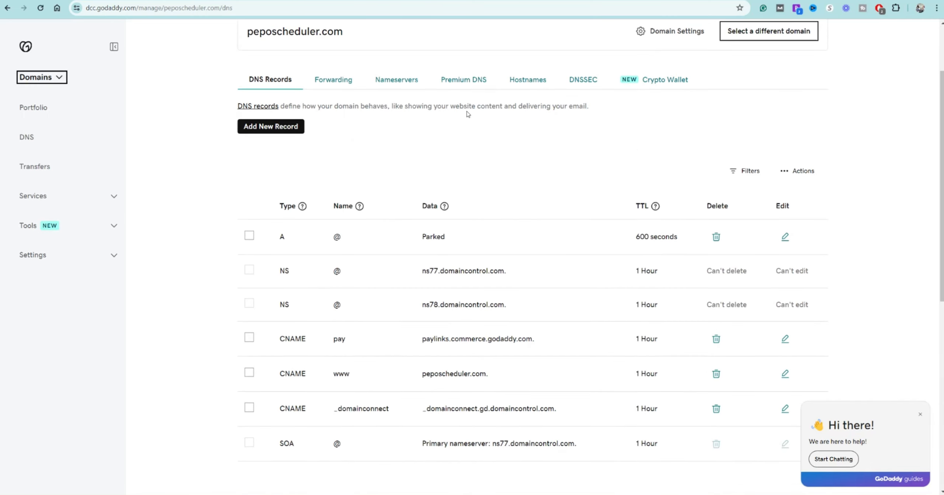
click(404, 86)
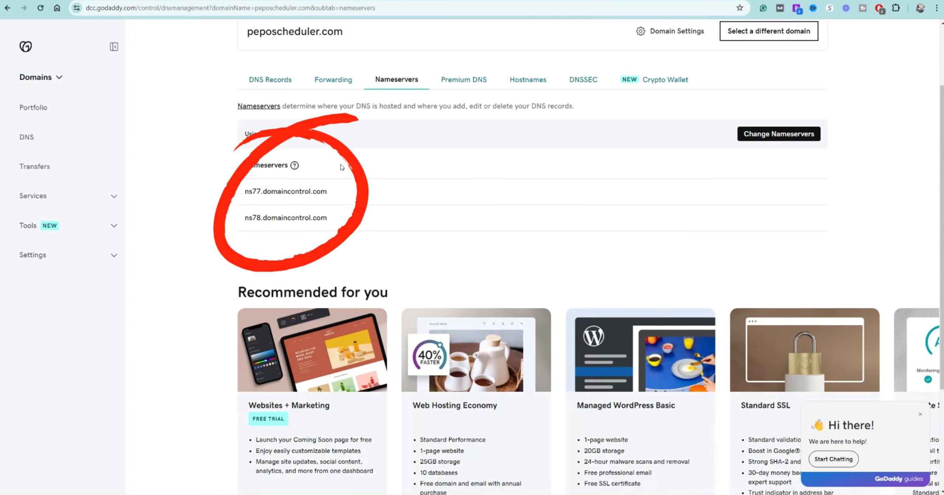
Step: Change peposcheduler.com to use its own nameservers and set Nameserver 1 to ns1.dns-parking.com
click(780, 135)
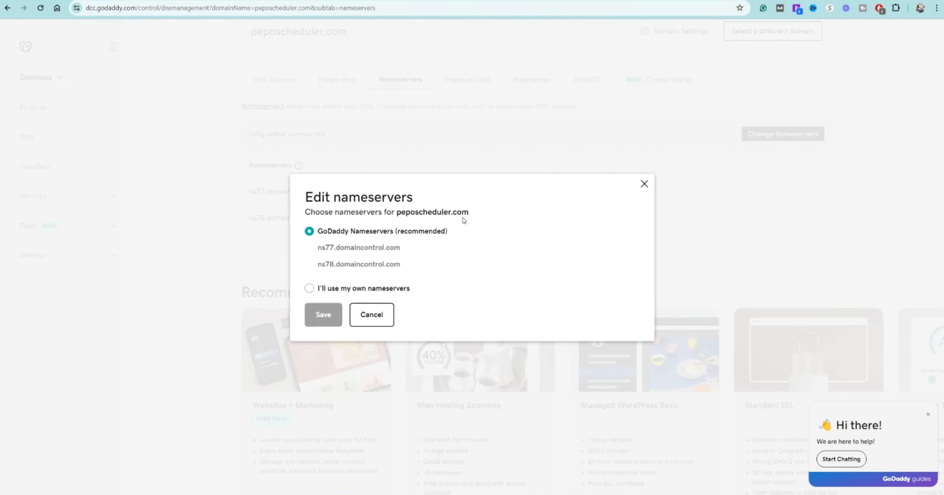
click(321, 289)
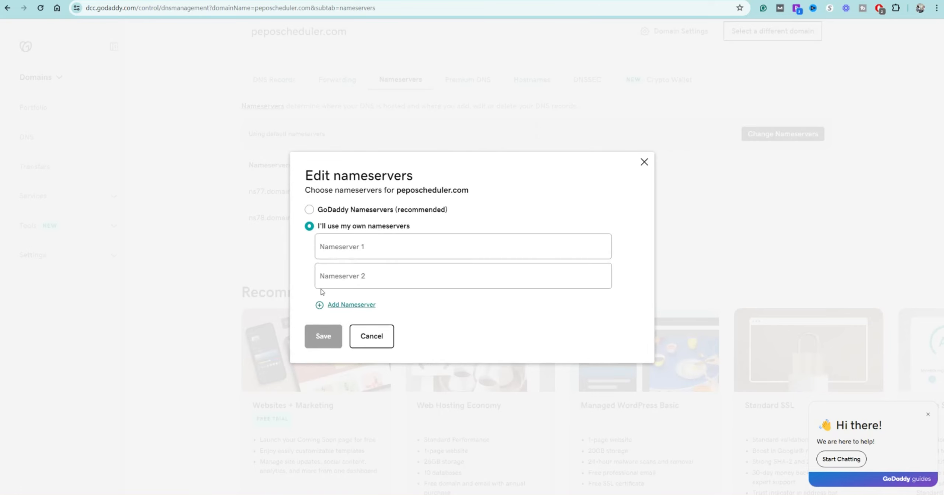
click(368, 247)
key(ctrl+v)
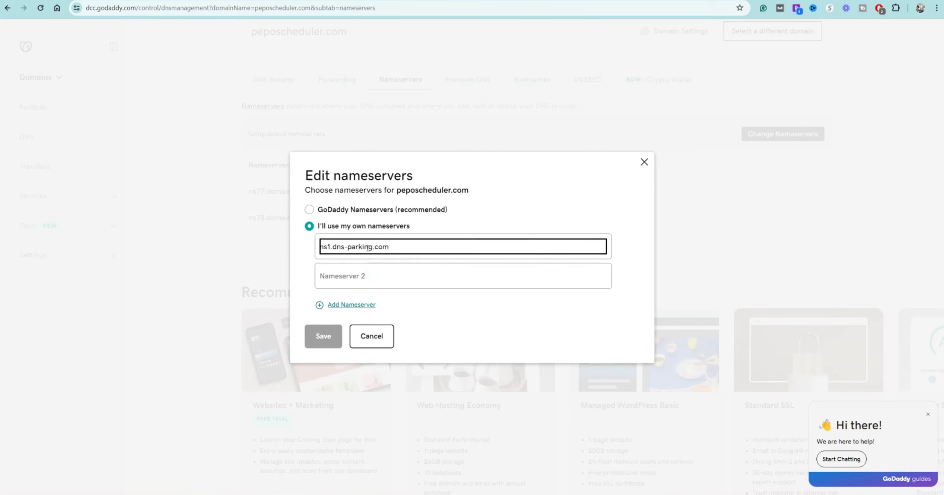
Step: Copy the second required nameserver, ns2.dns-parking.com, from Hostinger and enter it as Nameserver 2 in GoDaddy
click(371, 273)
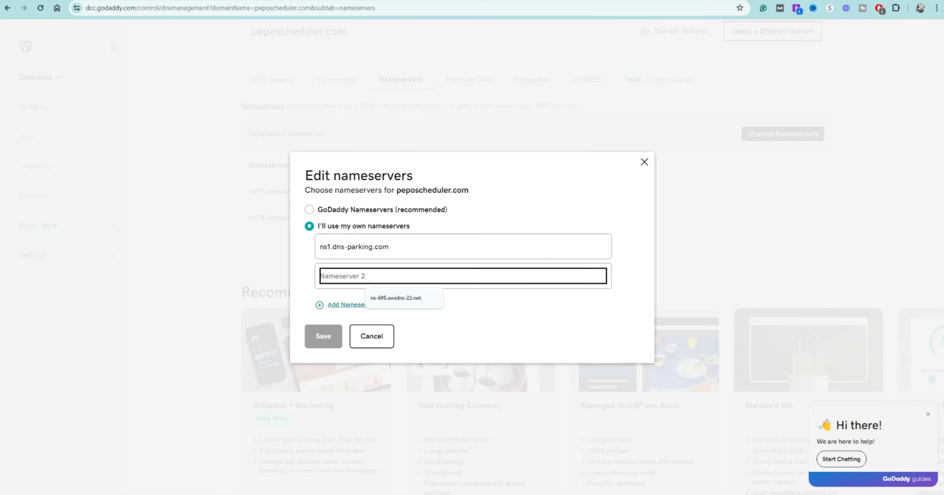
click(550, 1)
click(531, 296)
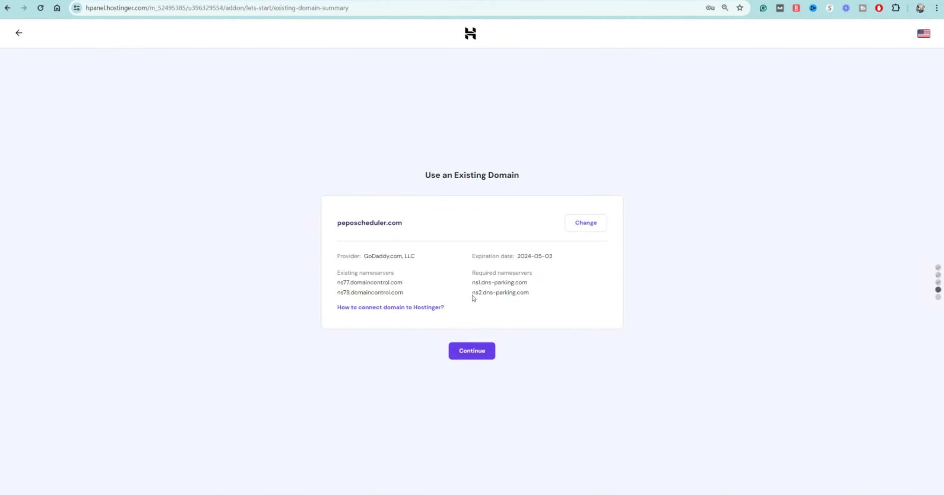
drag(473, 294, 531, 292)
right_click(530, 291)
click(544, 301)
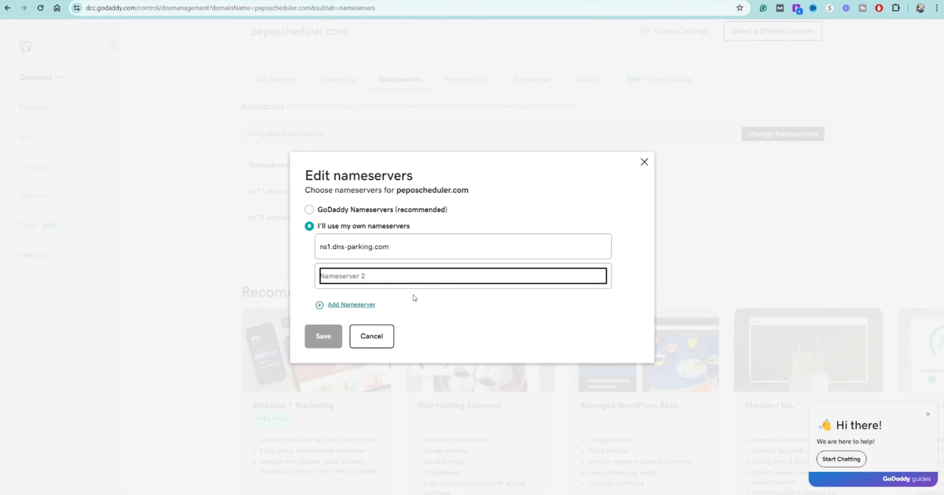
click(402, 279)
key(ctrl+v)
Step: Save the custom nameservers, consent to the update, and reload the DNS management page
click(329, 336)
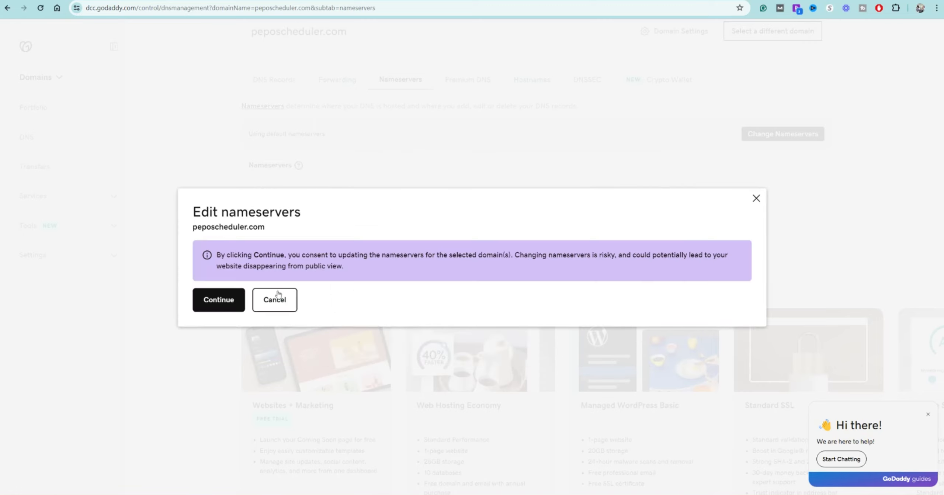
click(232, 301)
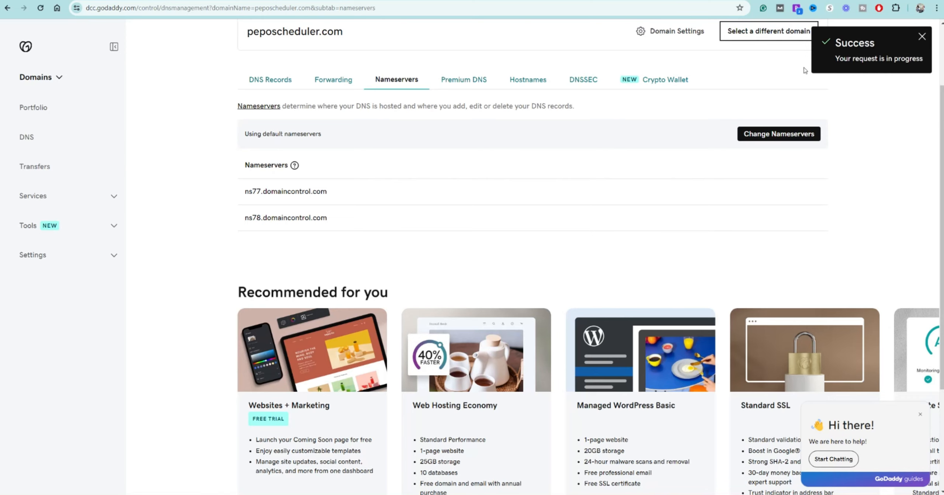
click(40, 8)
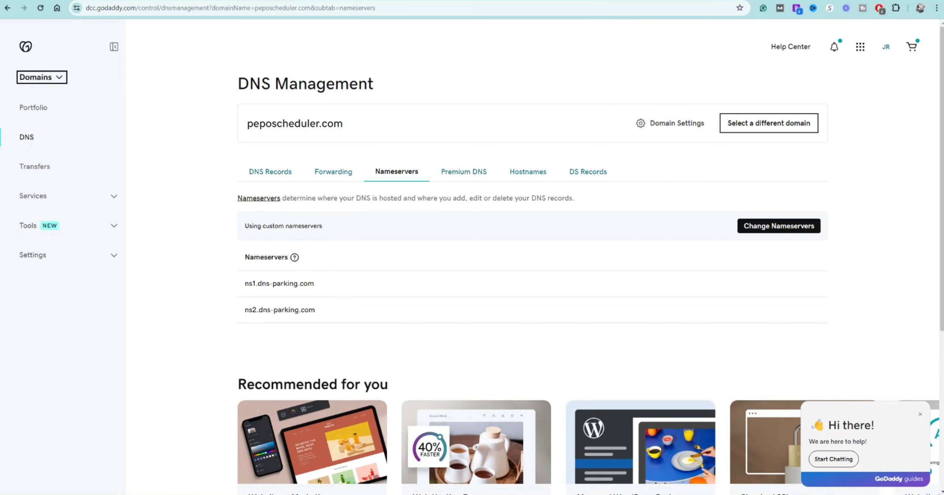
Step: Return to Hostinger, finish the website setup with peposcheduler.com, and open the new site's WordPress admin
click(528, 0)
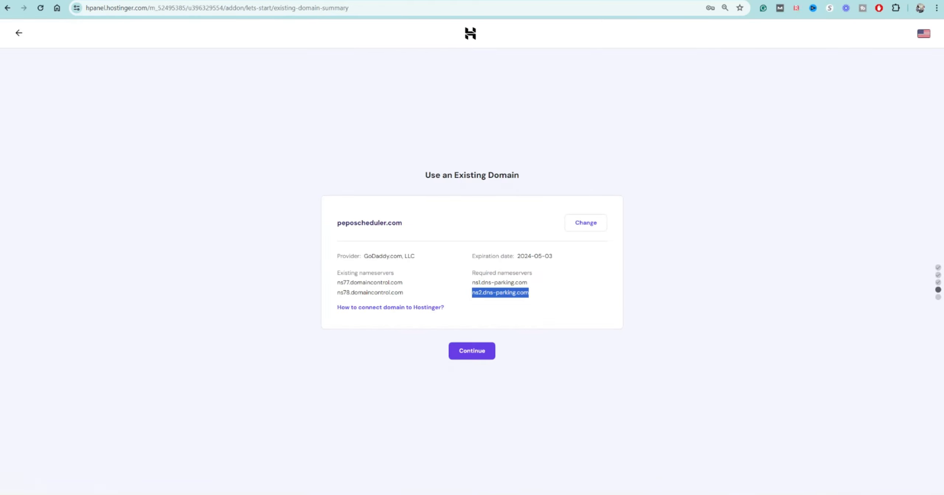
click(482, 352)
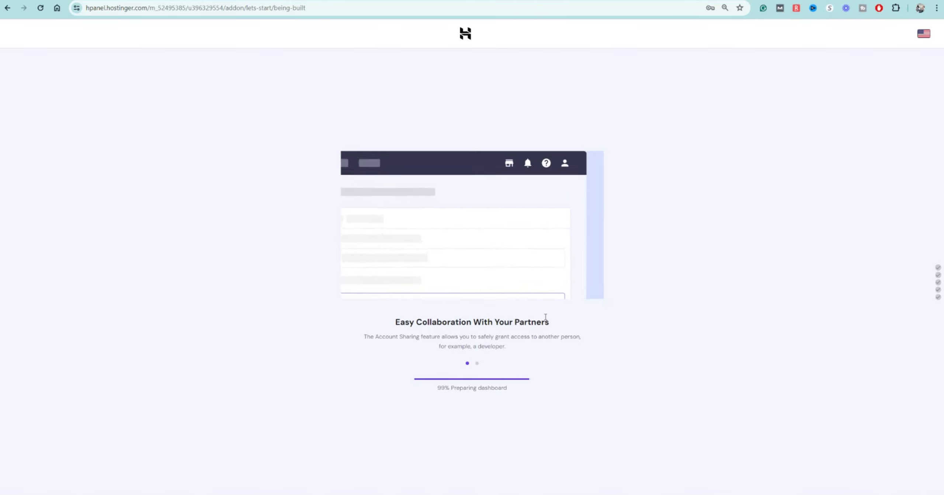
click(462, 347)
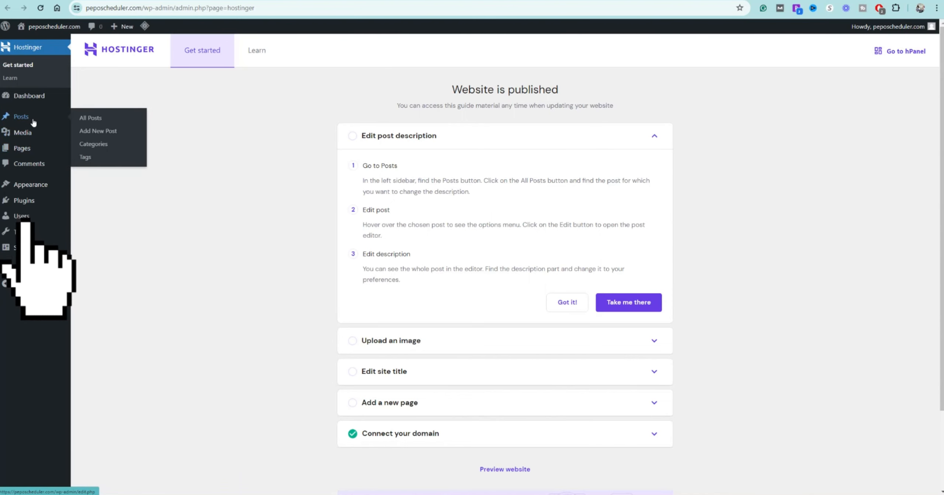
Step: Search for "starter template" among new plugins and install Starter Templates by Brainstorm Force
mouse_move(37, 202)
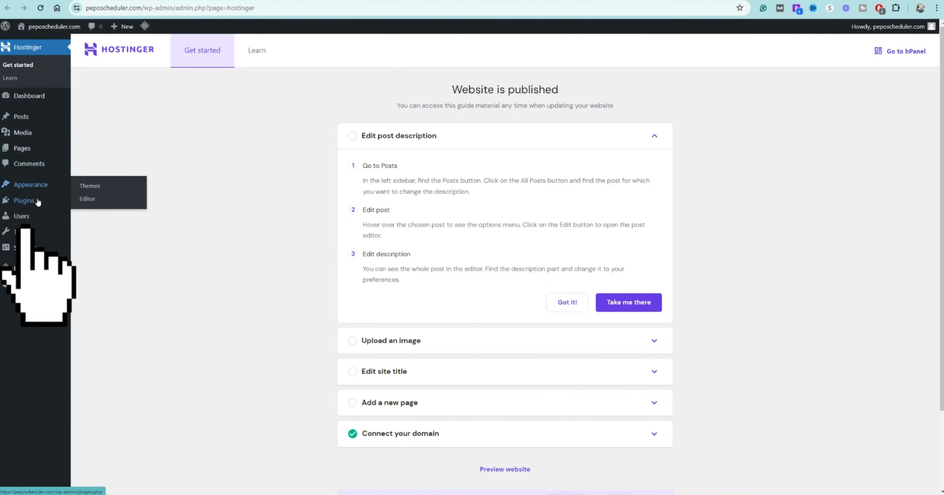
click(100, 214)
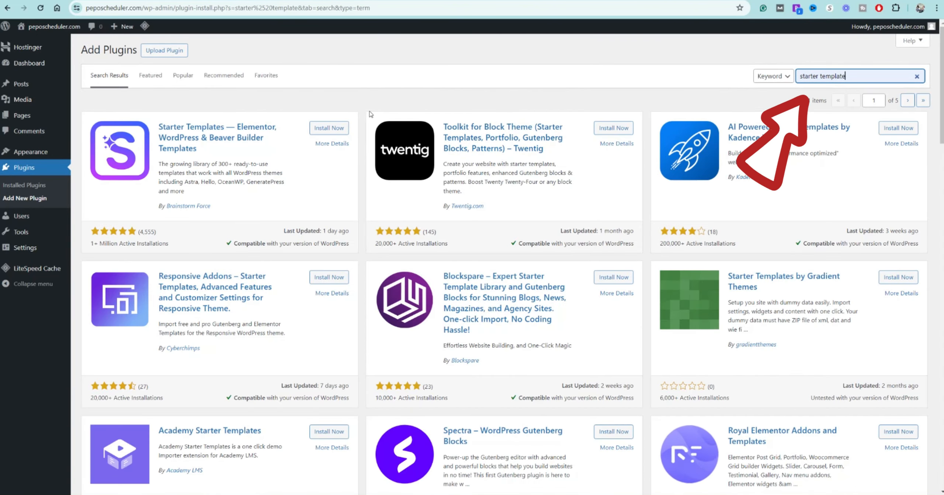
click(323, 136)
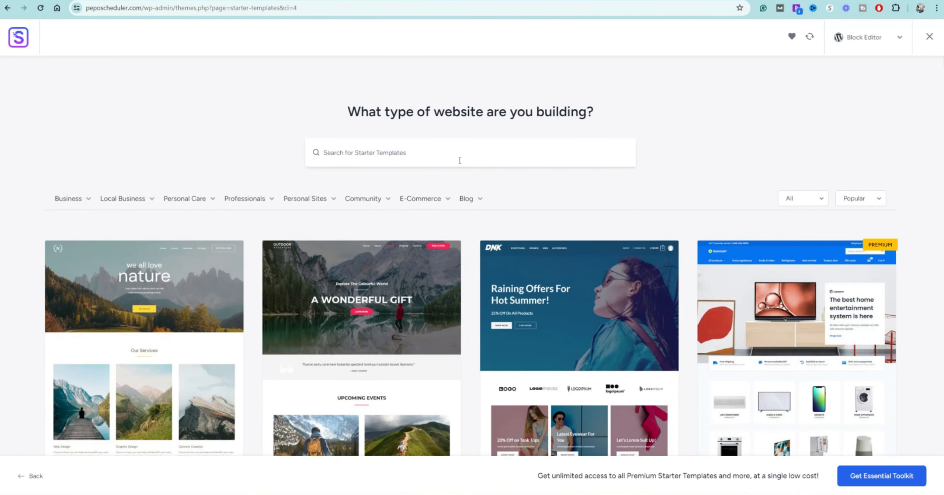
Step: Browse the Starter Templates gallery and its website categories, including the Blog subcategories
scroll(460, 160, down, 3)
scroll(460, 161, up, 3)
scroll(460, 165, down, 7)
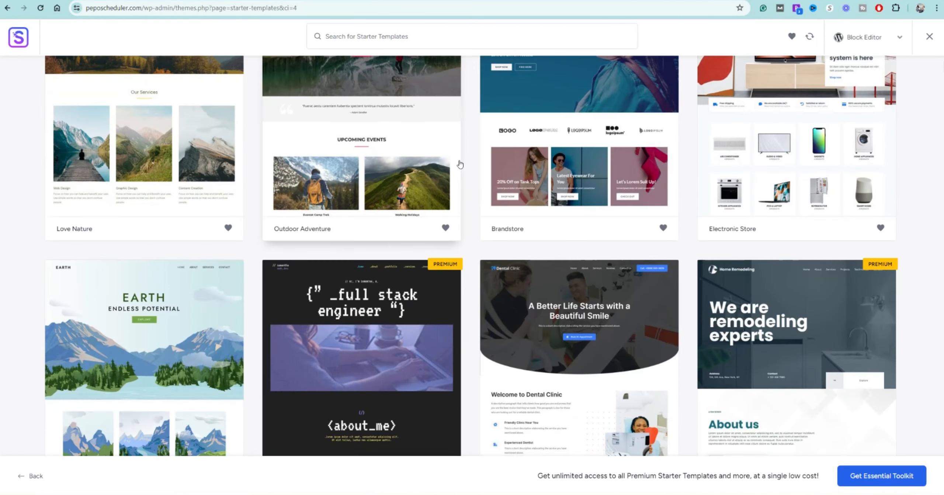
scroll(460, 165, down, 7)
scroll(460, 165, up, 10)
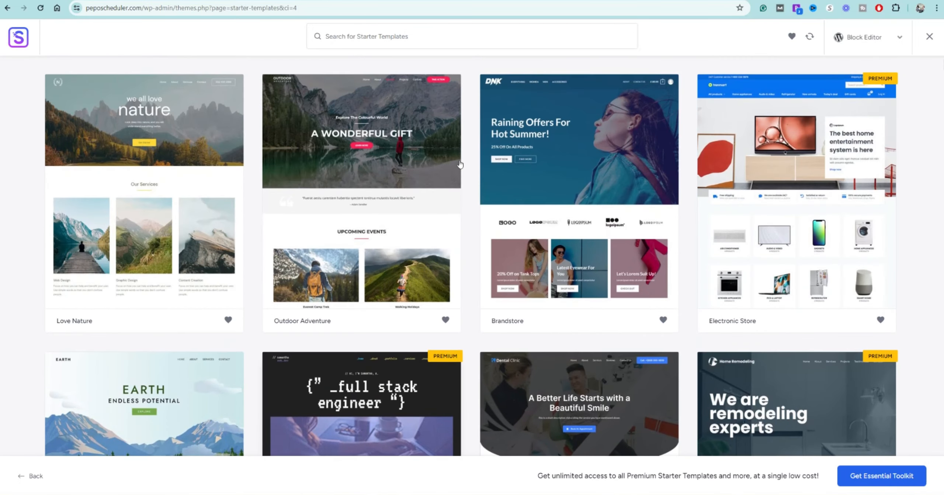
scroll(460, 165, up, 5)
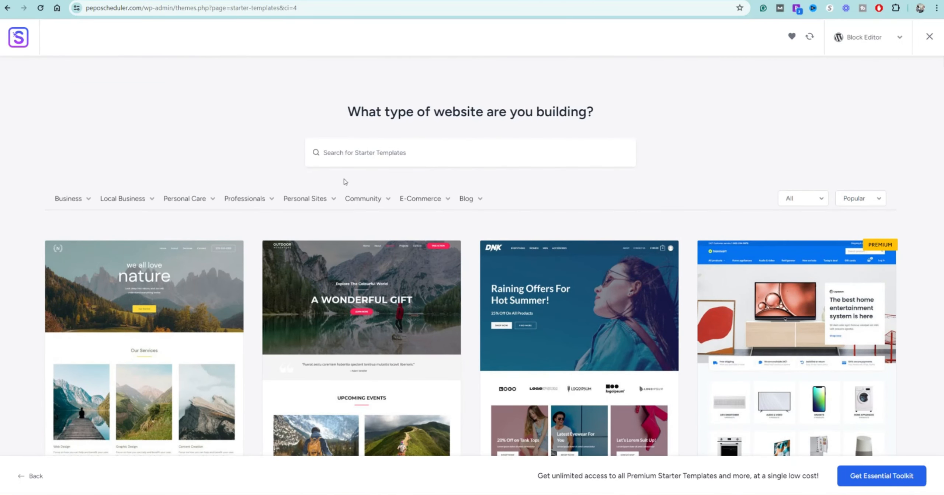
mouse_move(298, 201)
mouse_move(256, 199)
mouse_move(470, 201)
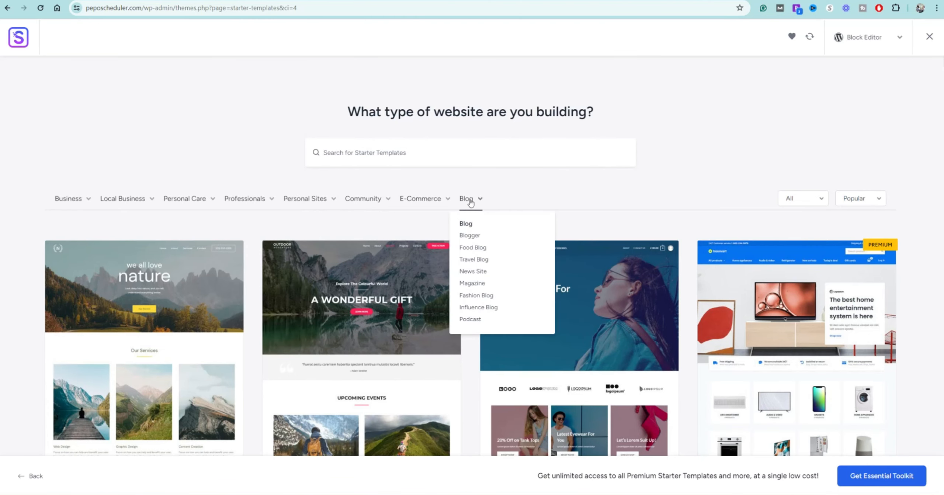
scroll(332, 222, down, 5)
scroll(216, 238, up, 4)
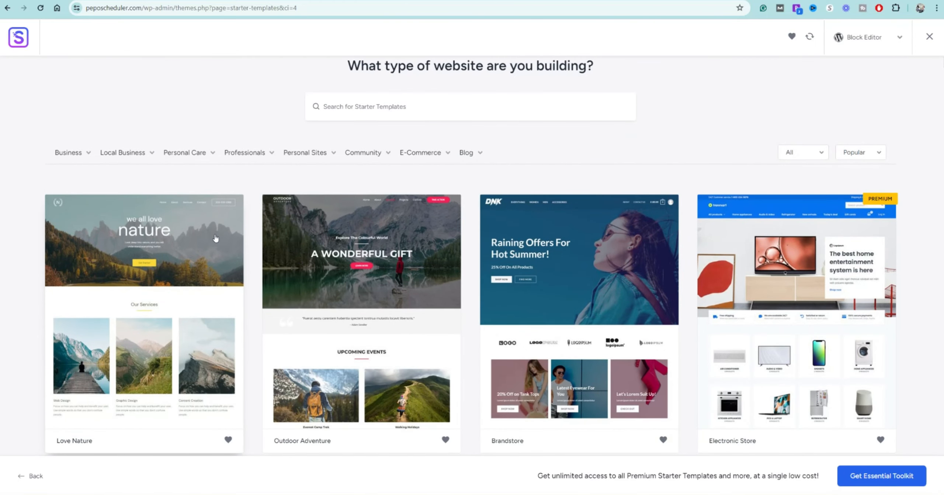
Step: Build the site from the Love Nature template with its original color palette and look over the finished home page
click(214, 238)
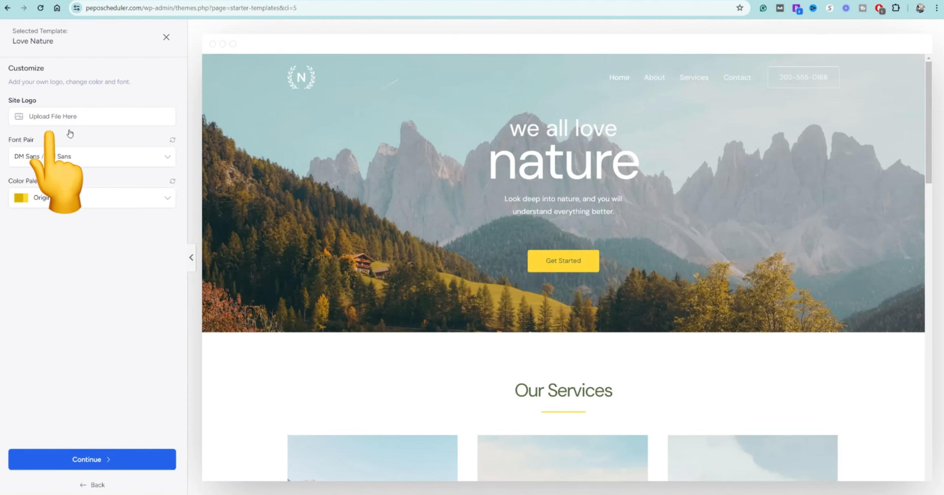
click(165, 206)
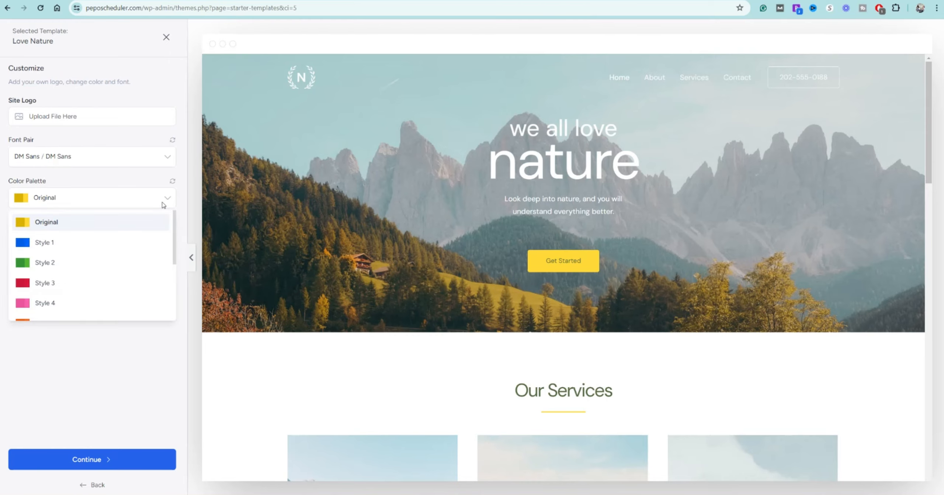
click(98, 460)
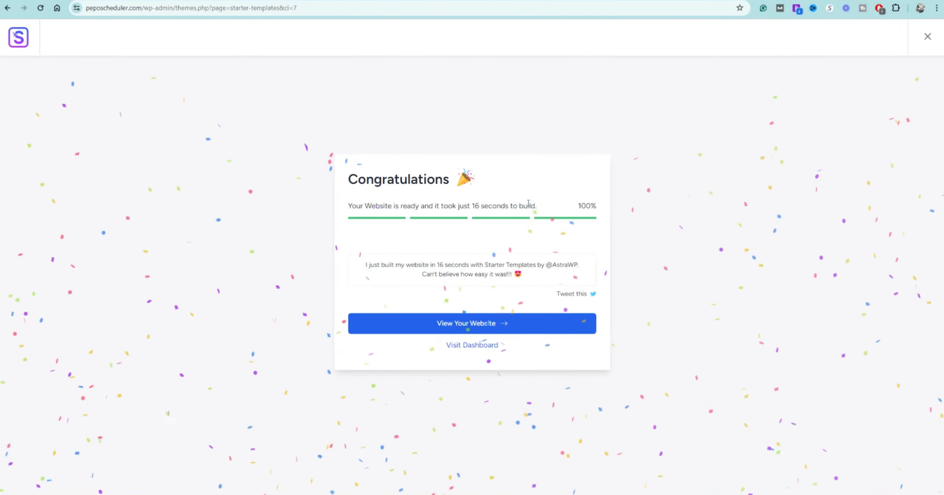
click(461, 326)
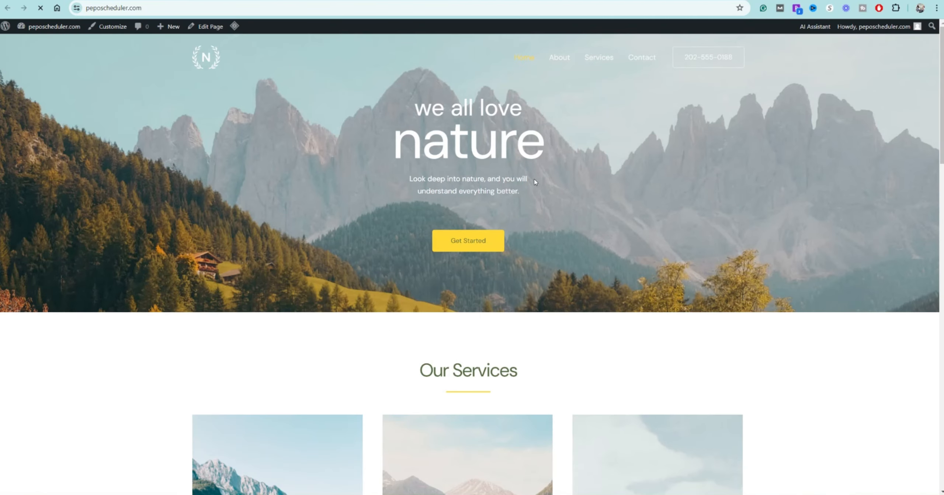
scroll(506, 186, down, 15)
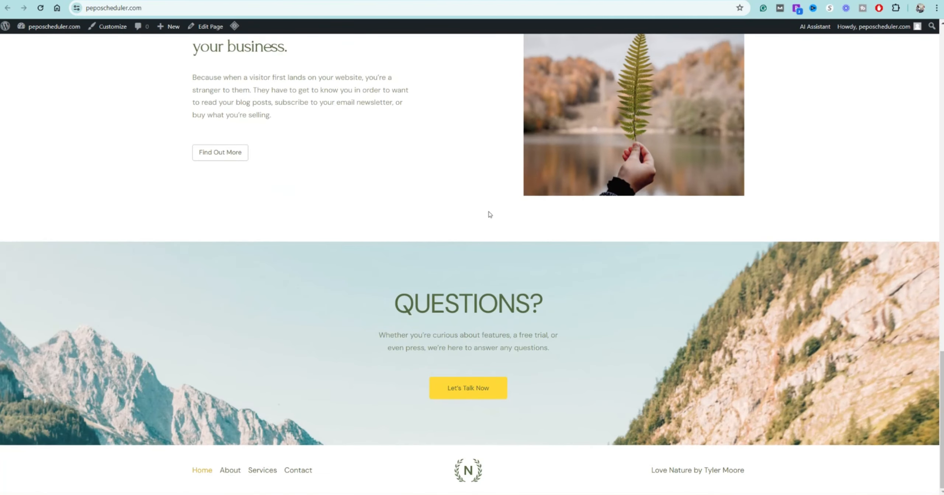
scroll(486, 226, up, 15)
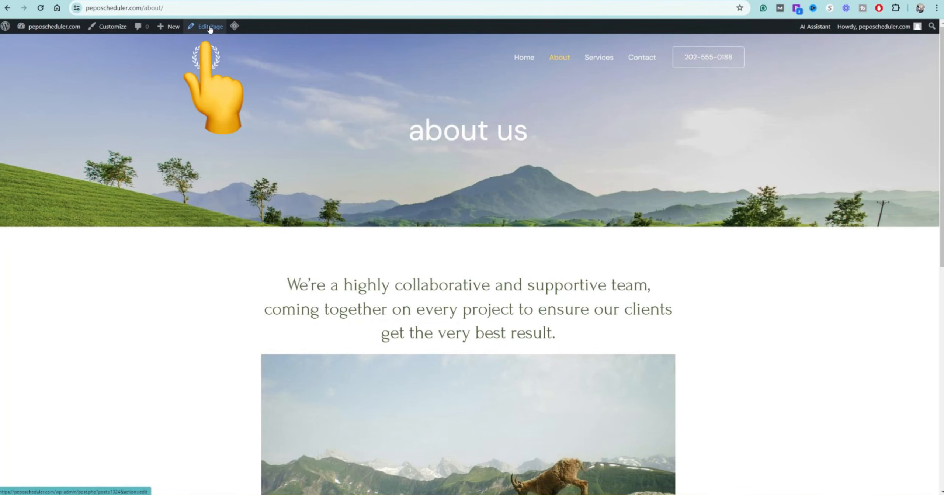
Step: Change the About page's main heading to "About Us", update the page, and view it on the live site
click(210, 27)
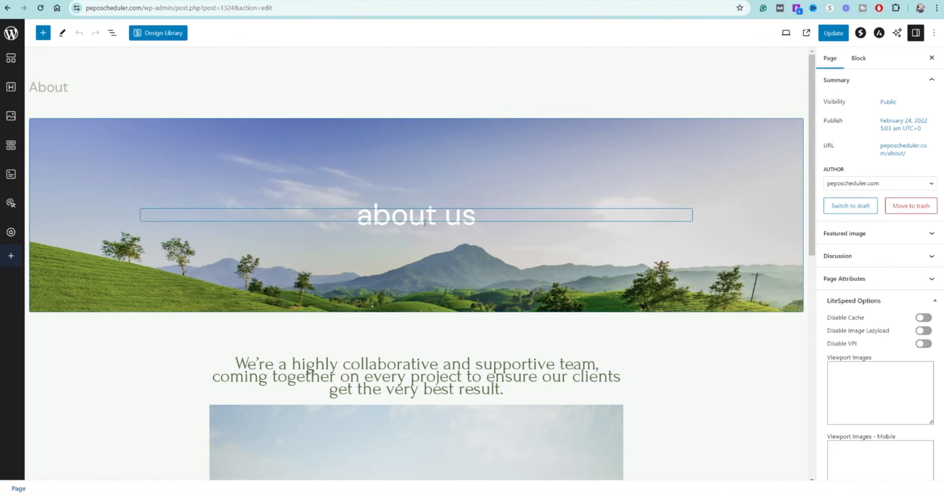
click(441, 216)
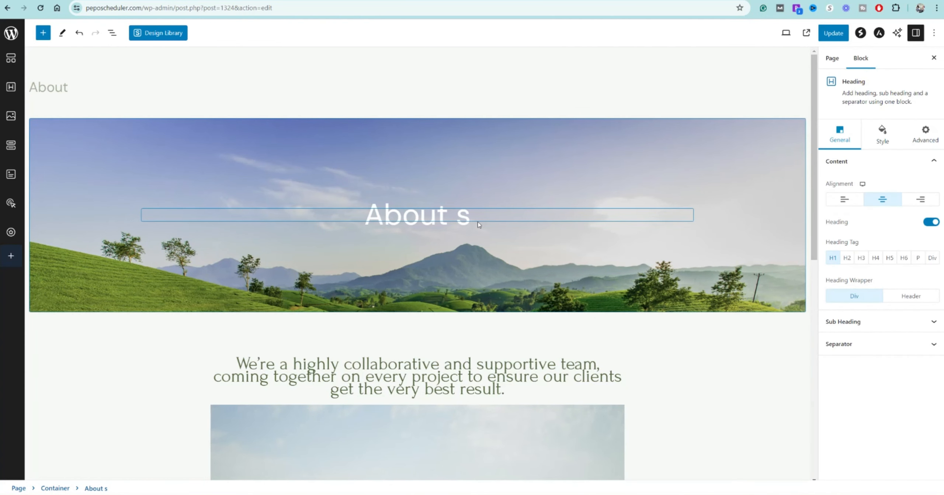
text(U)
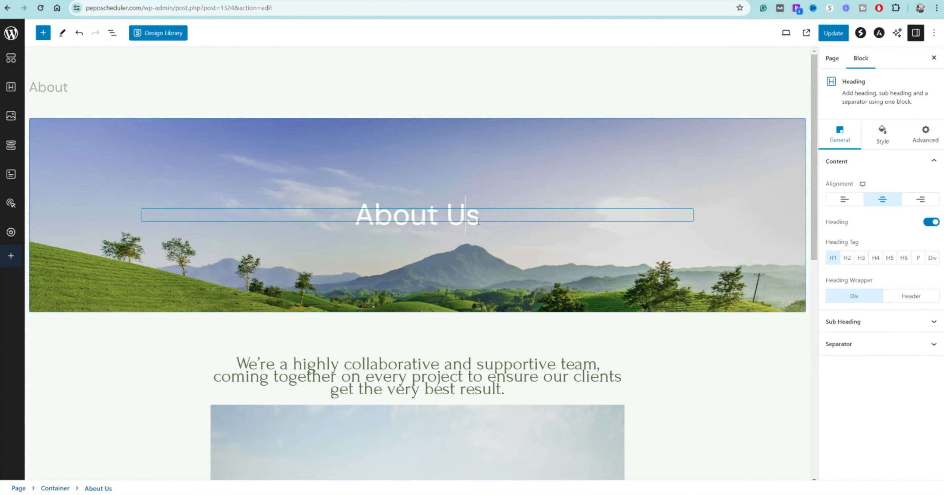
click(841, 35)
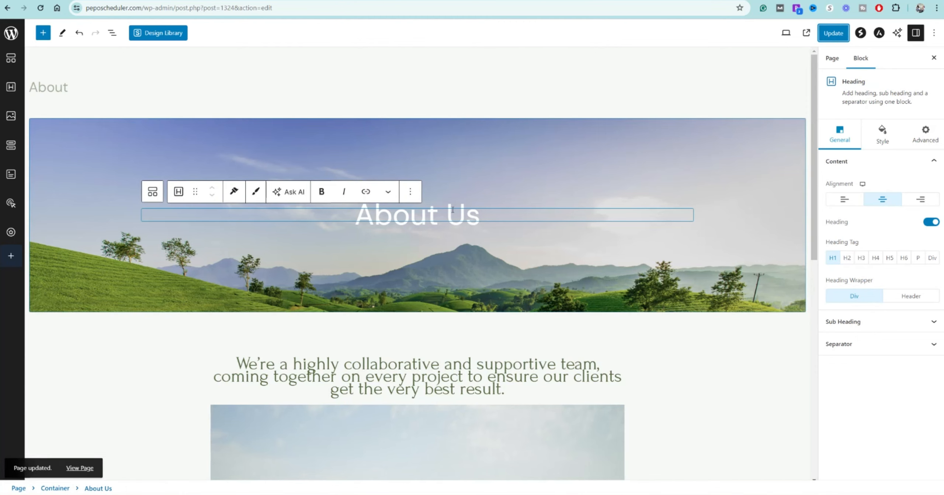
click(79, 468)
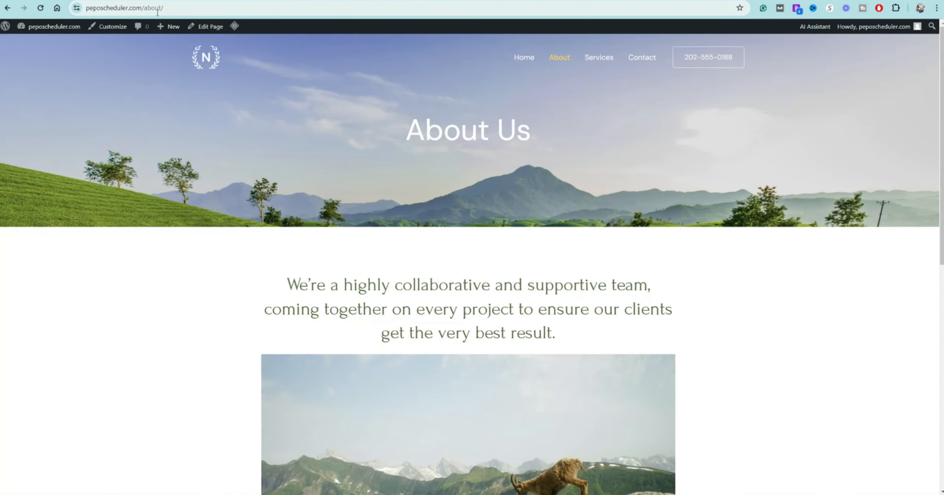